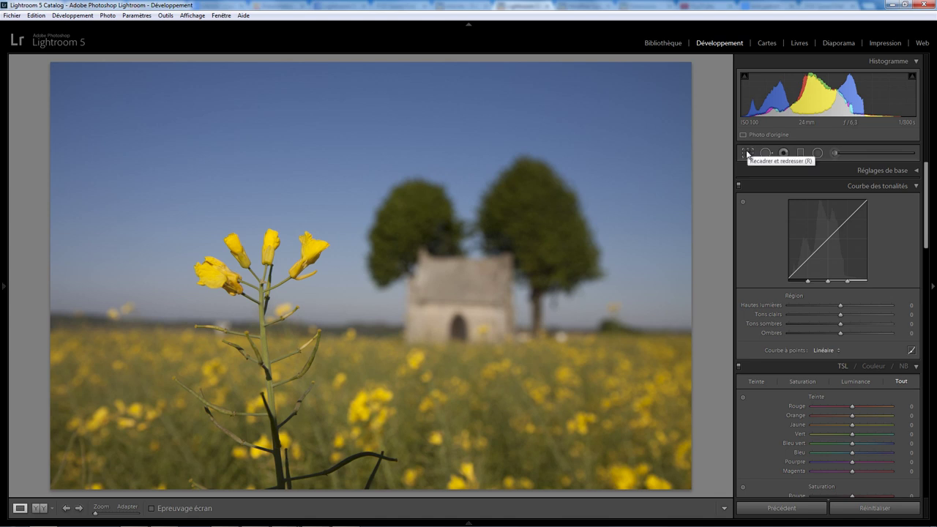
# Step: Activate the Crop & Straighten tool so a crop frame and grid cover the rapeseed photo
pyautogui.click(747, 154)
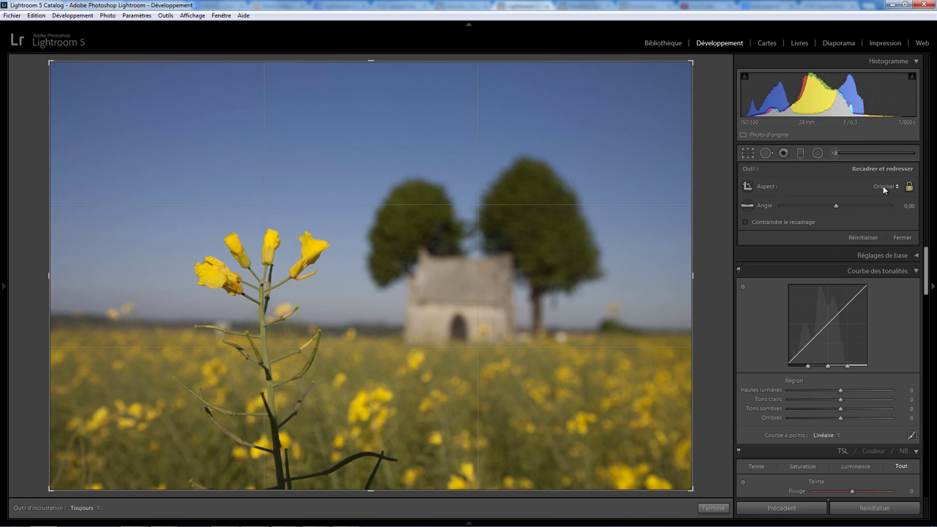
# Step: Constrain the crop to a 4 x 3 aspect and reposition the photo inside it
pyautogui.click(883, 185)
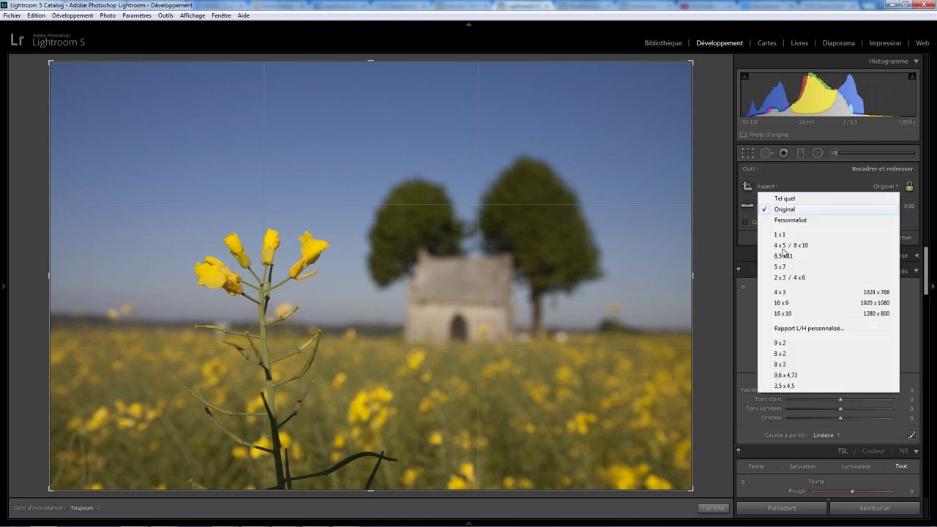
pyautogui.click(791, 293)
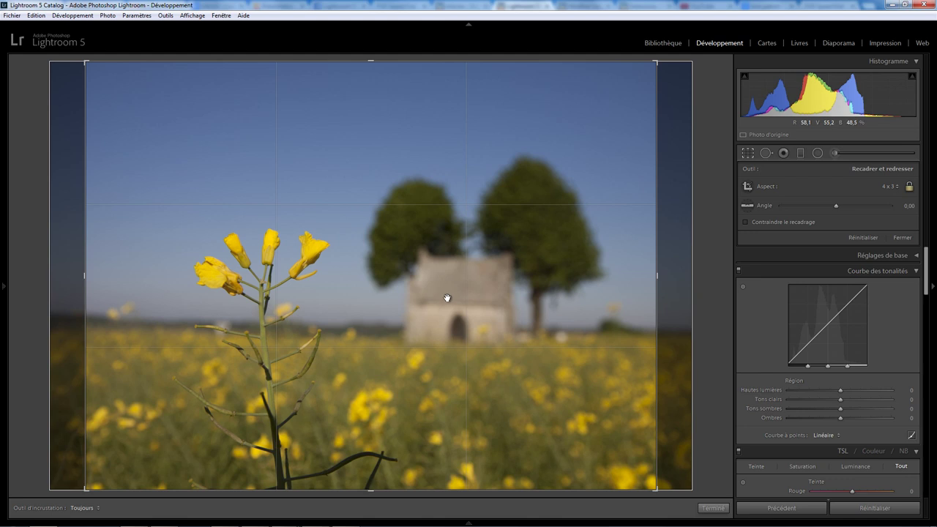
pyautogui.moveTo(448, 298)
pyautogui.mouseDown()
pyautogui.moveTo(427, 305)
pyautogui.moveTo(456, 305)
pyautogui.moveTo(418, 305)
pyautogui.moveTo(452, 308)
pyautogui.mouseUp()
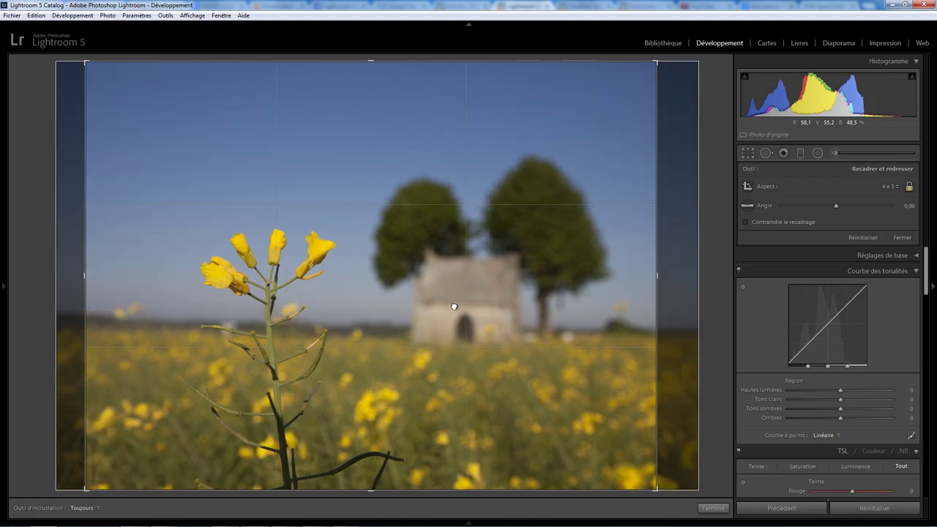
# Step: Switch the crop to a square 1 x 1 aspect and shift the photo left
pyautogui.click(890, 186)
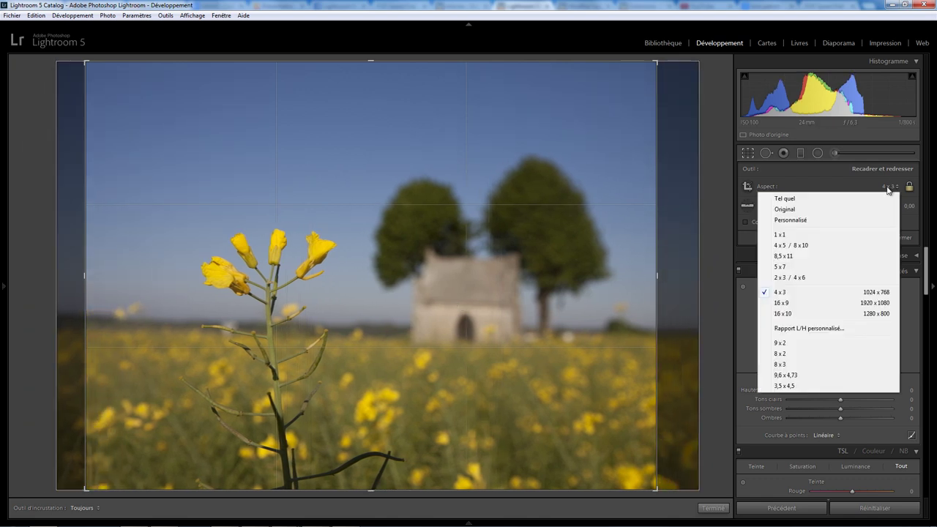
pyautogui.click(788, 233)
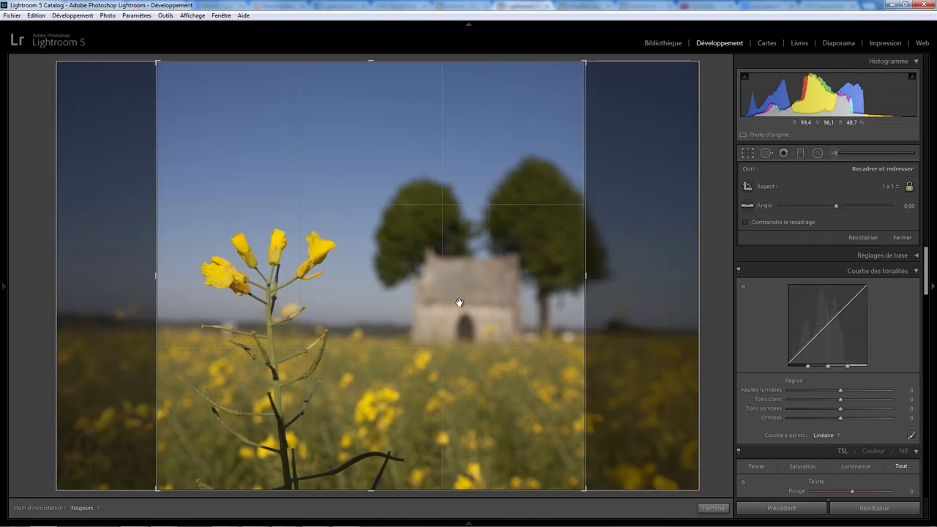
pyautogui.moveTo(459, 303); pyautogui.dragTo(434, 304)
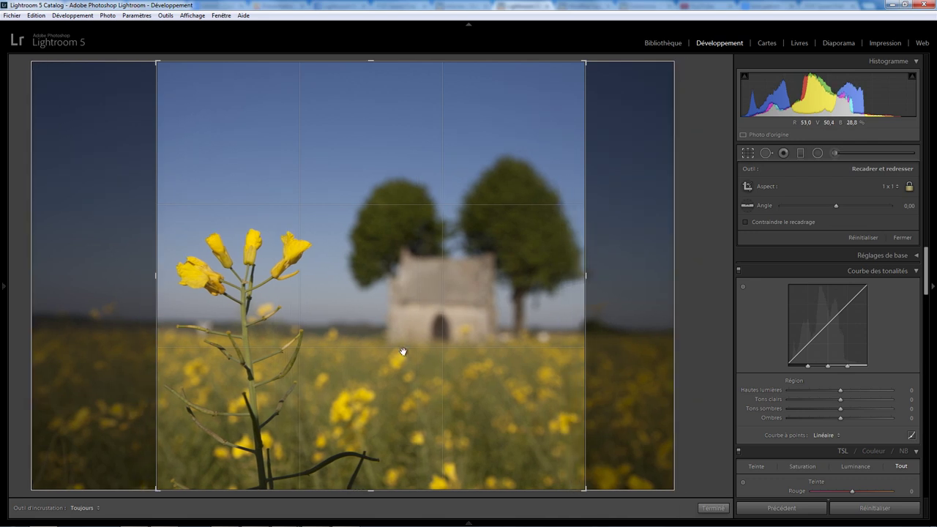
# Step: Reset the crop and draw a new free-form crop rectangle over the photo
pyautogui.click(862, 239)
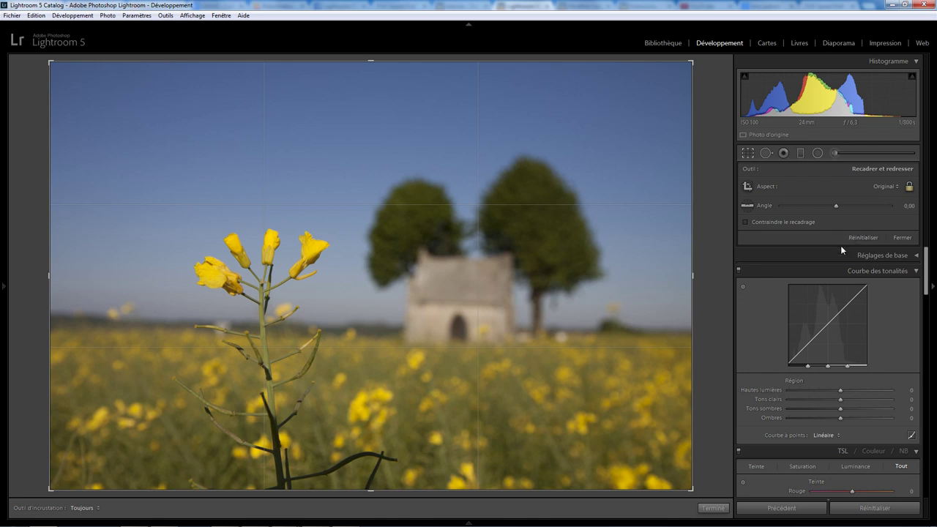
pyautogui.click(747, 187)
pyautogui.moveTo(125, 80); pyautogui.dragTo(721, 425)
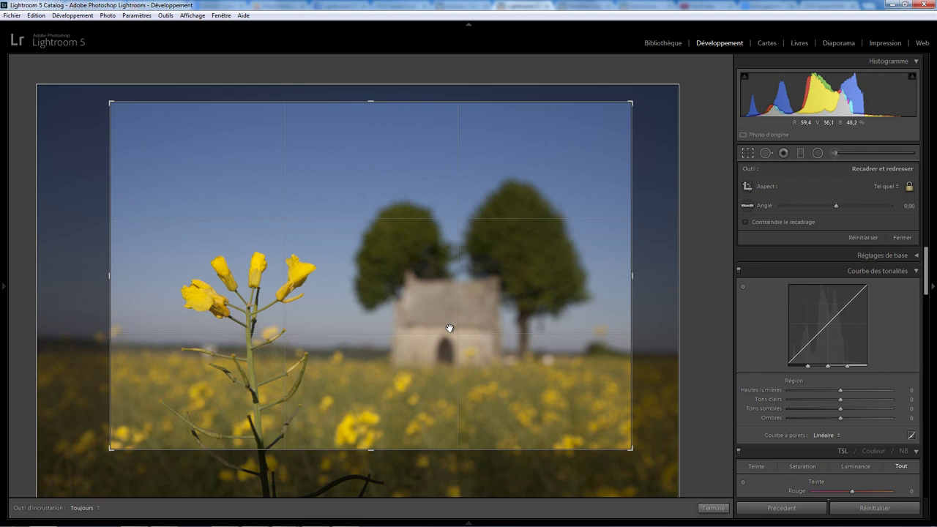
# Step: Move the photo up and trim the crop inward from its top-left and top-right corners
pyautogui.moveTo(450, 325)
pyautogui.mouseDown()
pyautogui.moveTo(450, 306)
pyautogui.moveTo(439, 302)
pyautogui.mouseUp()
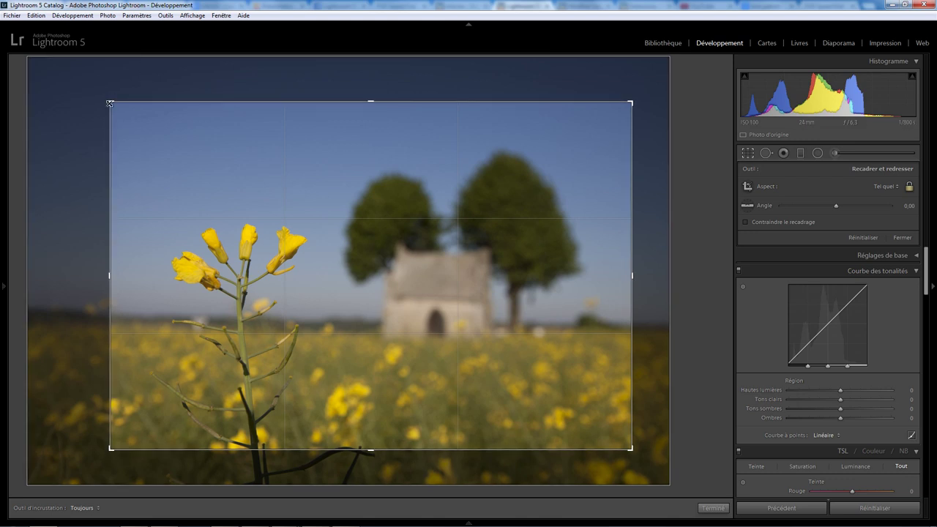
pyautogui.moveTo(110, 102)
pyautogui.mouseDown()
pyautogui.moveTo(133, 124)
pyautogui.moveTo(93, 102)
pyautogui.mouseUp()
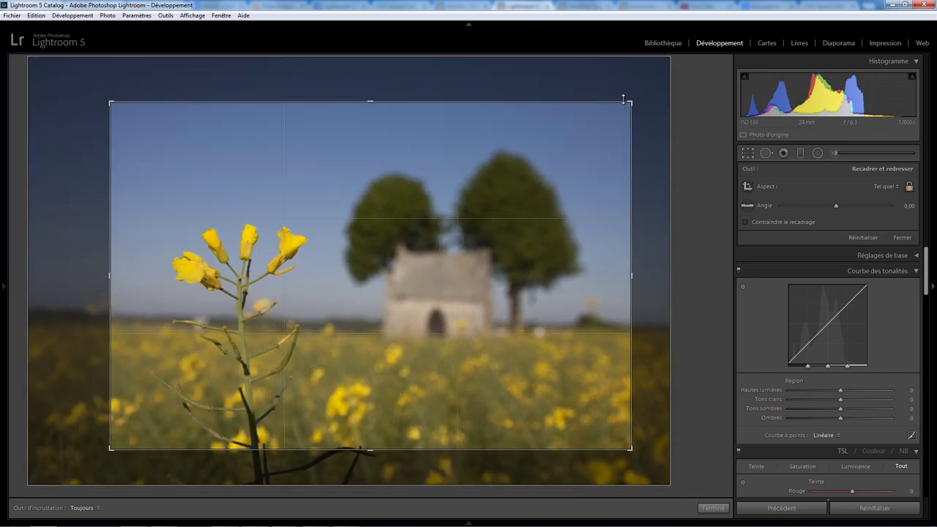
pyautogui.moveTo(631, 100); pyautogui.dragTo(592, 149)
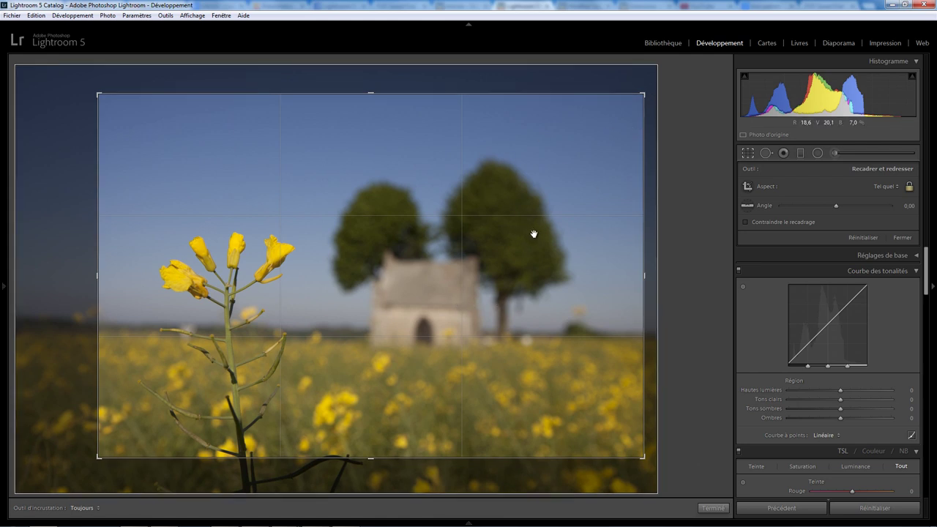
# Step: Lock the proportions and apply a custom 80 x 35 (8 x 3,5) crop aspect ratio
pyautogui.click(910, 187)
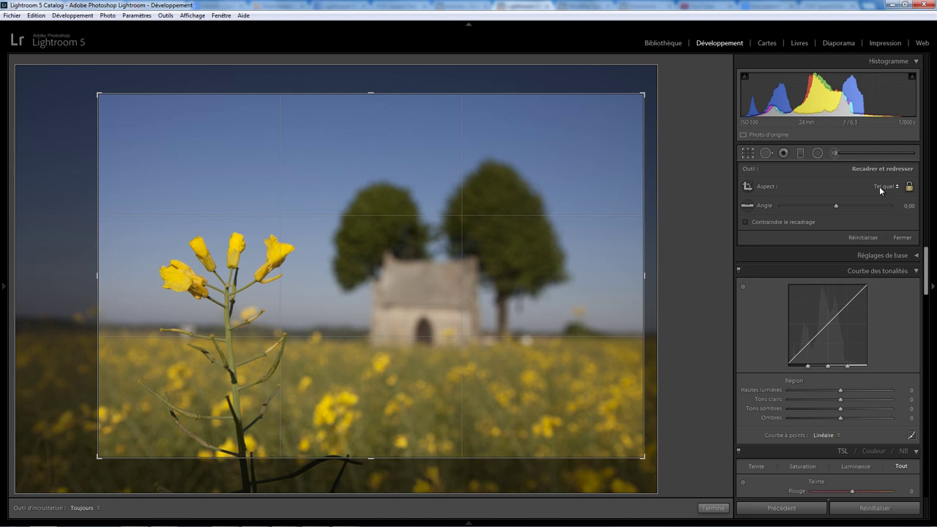
pyautogui.click(882, 187)
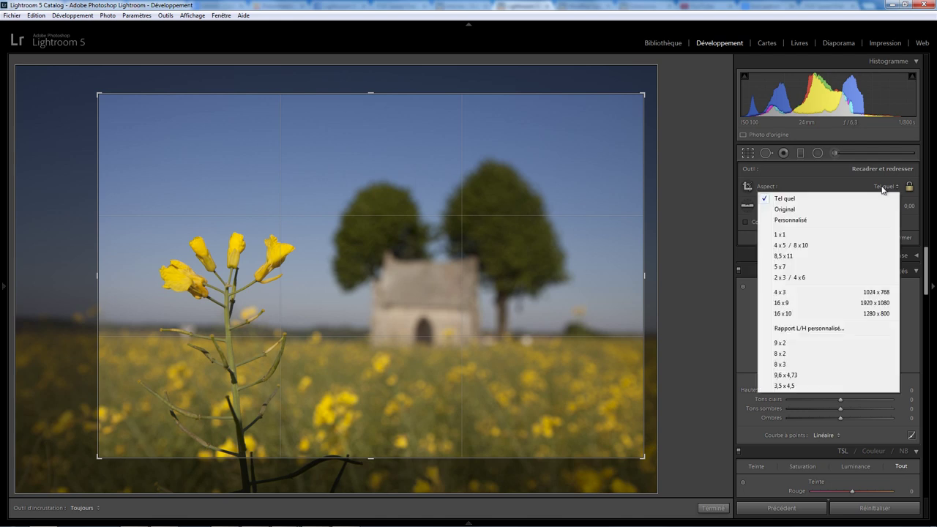
pyautogui.click(787, 329)
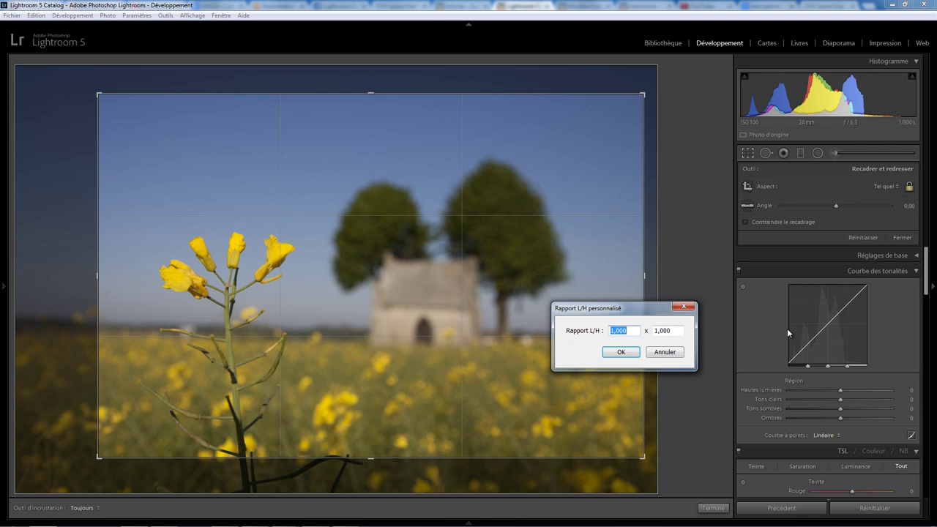
pyautogui.write('80')
pyautogui.press('Tab')
pyautogui.write('35')
pyautogui.press('Return')
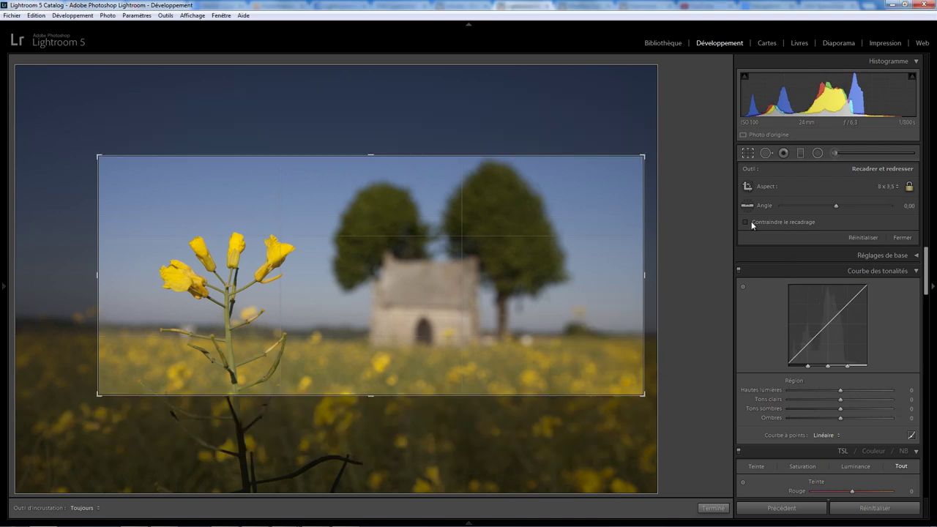
# Step: Enlarge the custom crop from its corners into a taller landscape frame around the flower and chapel
pyautogui.moveTo(97, 155); pyautogui.dragTo(29, 128)
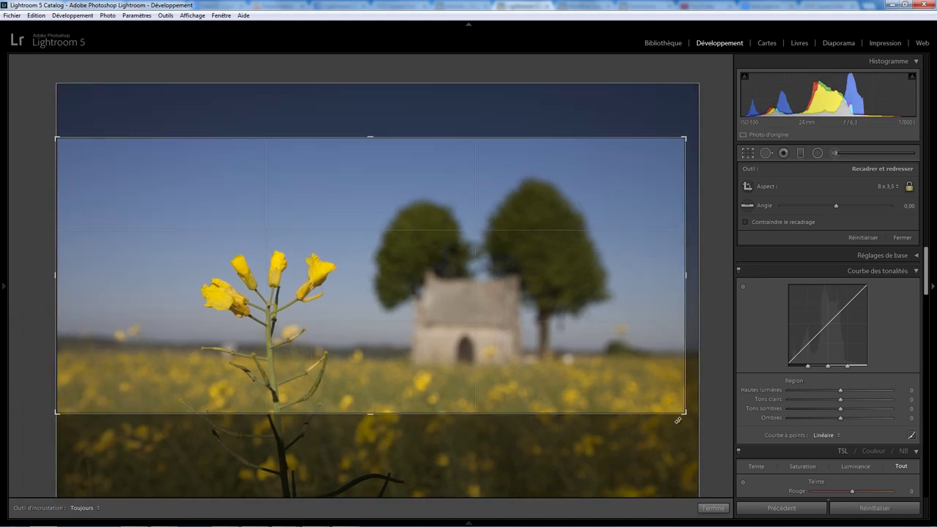
pyautogui.moveTo(683, 414); pyautogui.dragTo(699, 424)
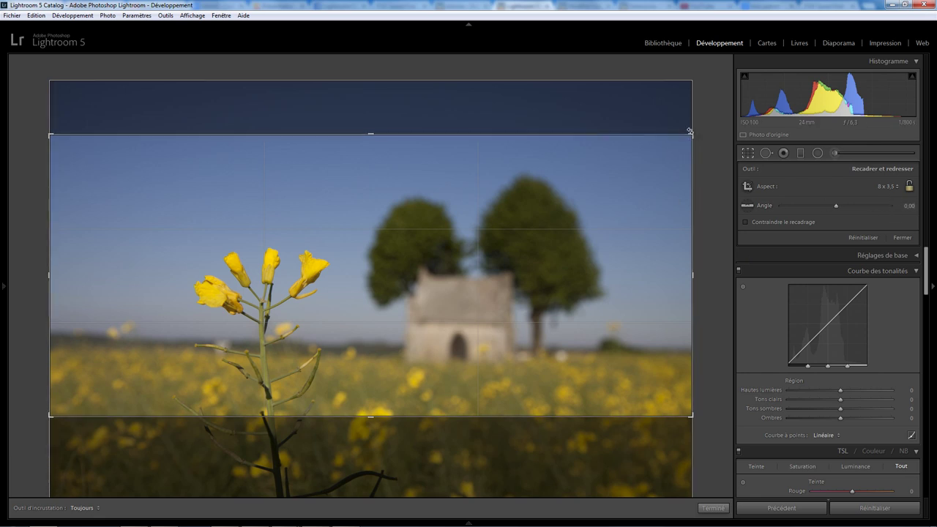
pyautogui.moveTo(691, 135)
pyautogui.mouseDown()
pyautogui.moveTo(606, 116)
pyautogui.moveTo(525, 155)
pyautogui.moveTo(618, 192)
pyautogui.moveTo(585, 98)
pyautogui.moveTo(543, 188)
pyautogui.moveTo(669, 142)
pyautogui.moveTo(673, 175)
pyautogui.moveTo(616, 122)
pyautogui.moveTo(527, 151)
pyautogui.moveTo(663, 150)
pyautogui.moveTo(607, 115)
pyautogui.moveTo(666, 167)
pyautogui.moveTo(735, 50)
pyautogui.mouseUp()
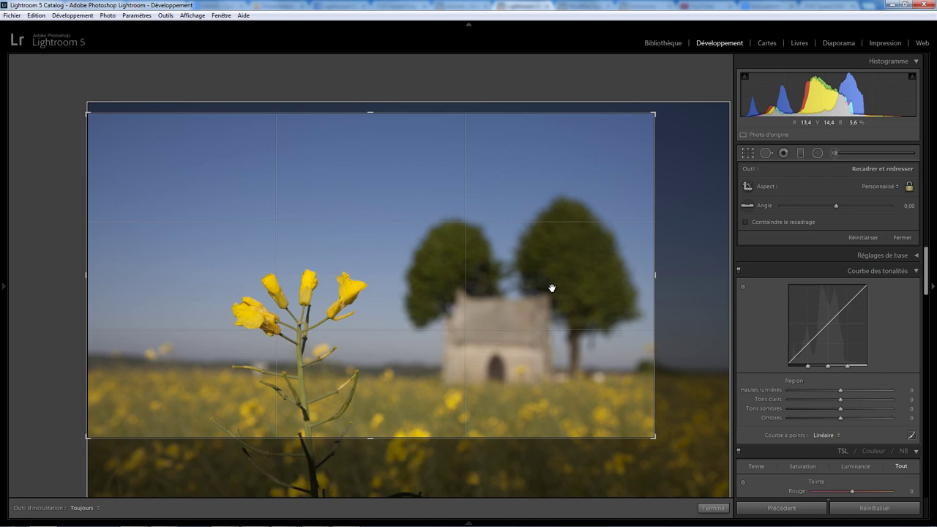
# Step: Reset the crop, then try a tall portrait crop with the house shifted into frame
pyautogui.click(863, 238)
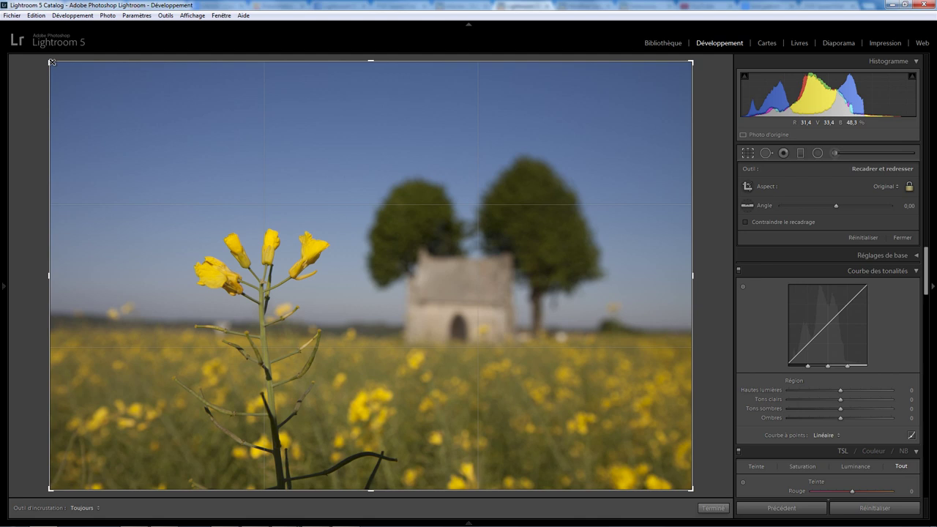
pyautogui.moveTo(52, 62); pyautogui.dragTo(68, 61)
pyautogui.moveTo(67, 62); pyautogui.dragTo(163, 61)
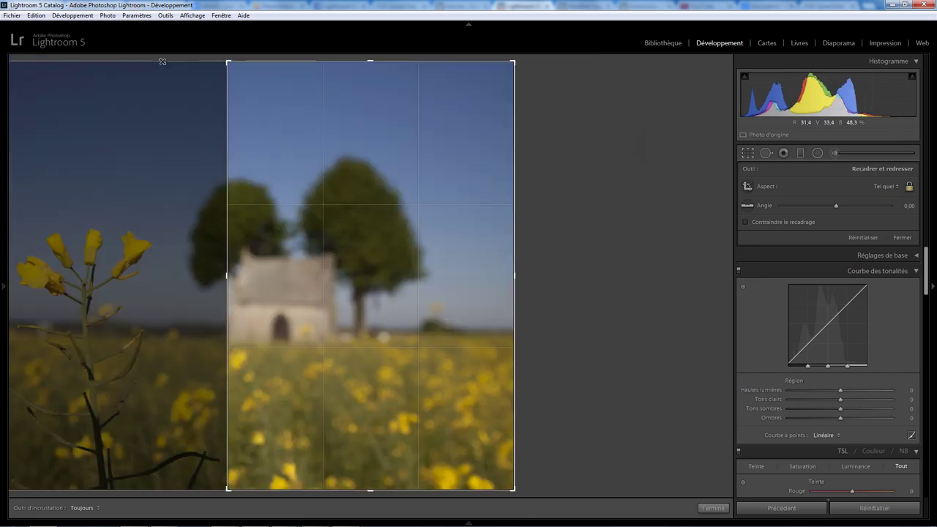
pyautogui.moveTo(162, 62)
pyautogui.mouseDown()
pyautogui.moveTo(89, 55)
pyautogui.moveTo(171, 71)
pyautogui.mouseUp()
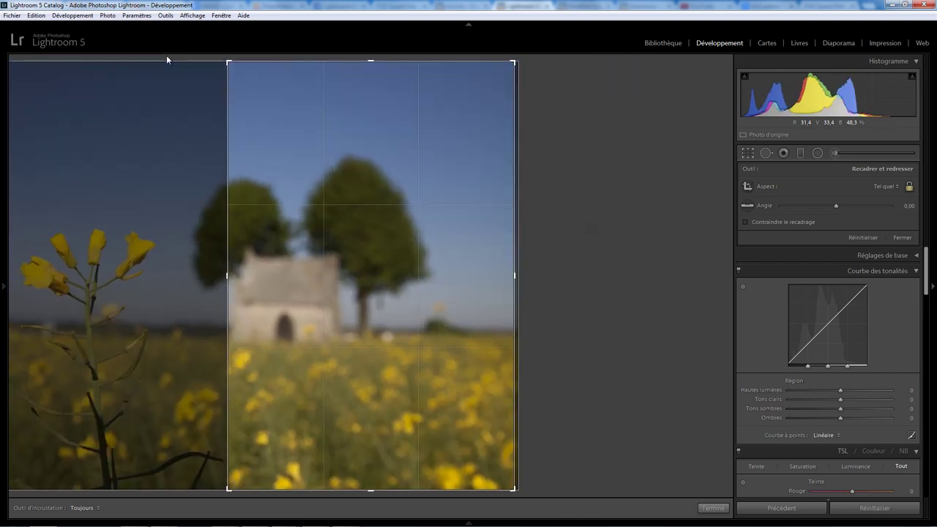
pyautogui.moveTo(333, 294)
pyautogui.mouseDown()
pyautogui.moveTo(398, 293)
pyautogui.moveTo(508, 237)
pyautogui.mouseUp()
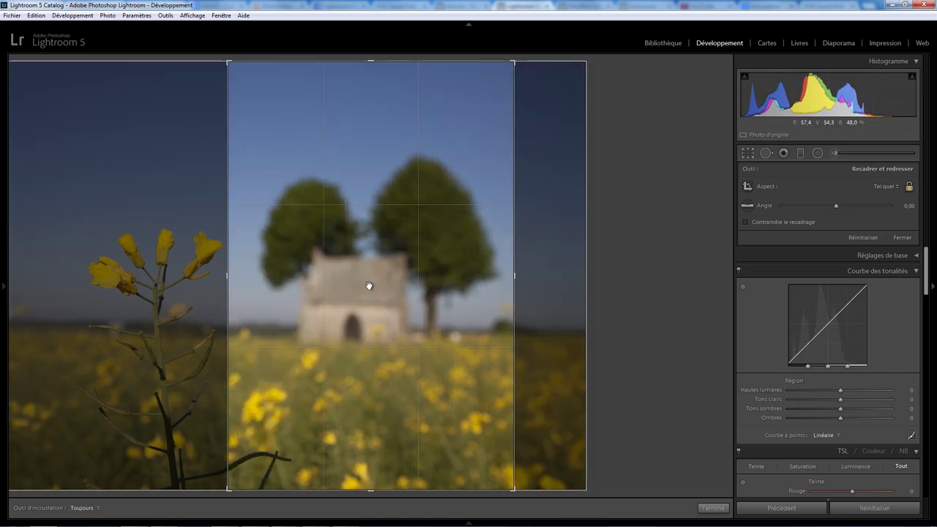
# Step: Reset again, draw a new crop rectangle, then clear it back to the full photo
pyautogui.click(864, 238)
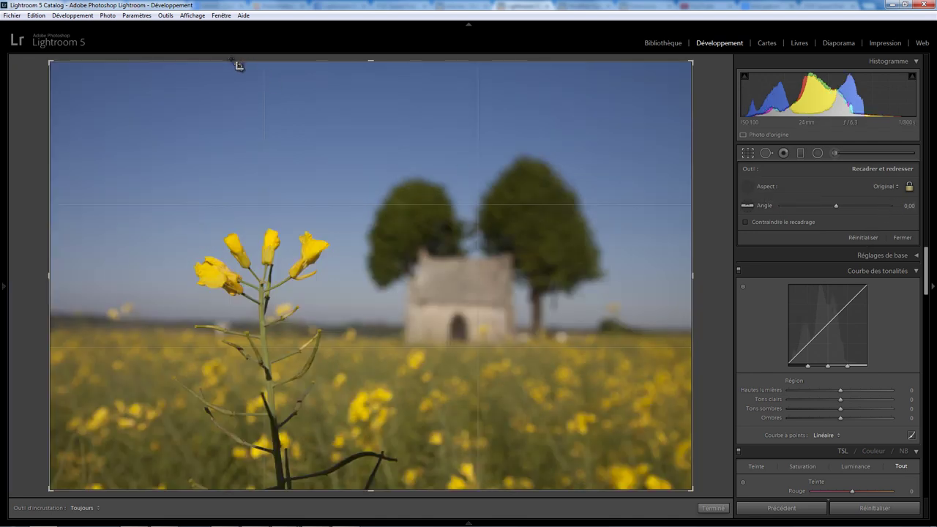
pyautogui.moveTo(231, 62); pyautogui.dragTo(540, 498)
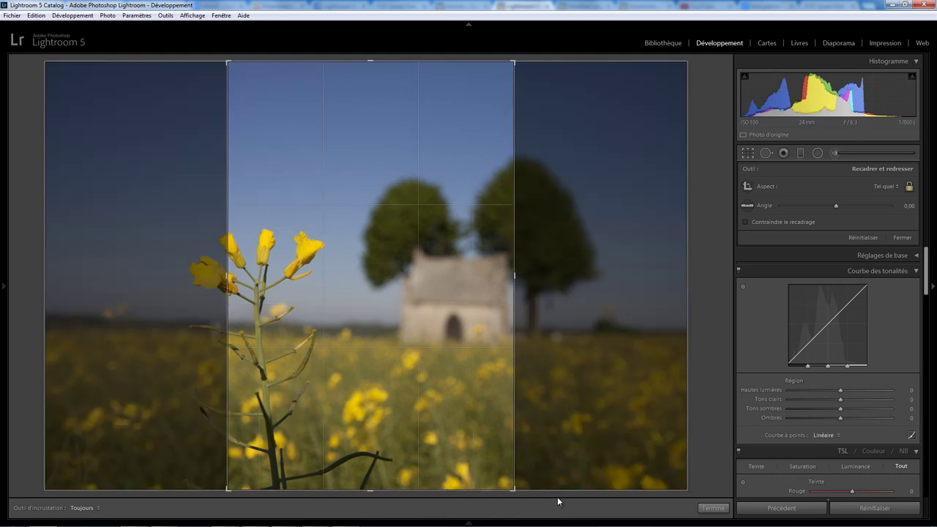
pyautogui.moveTo(542, 498); pyautogui.dragTo(558, 500)
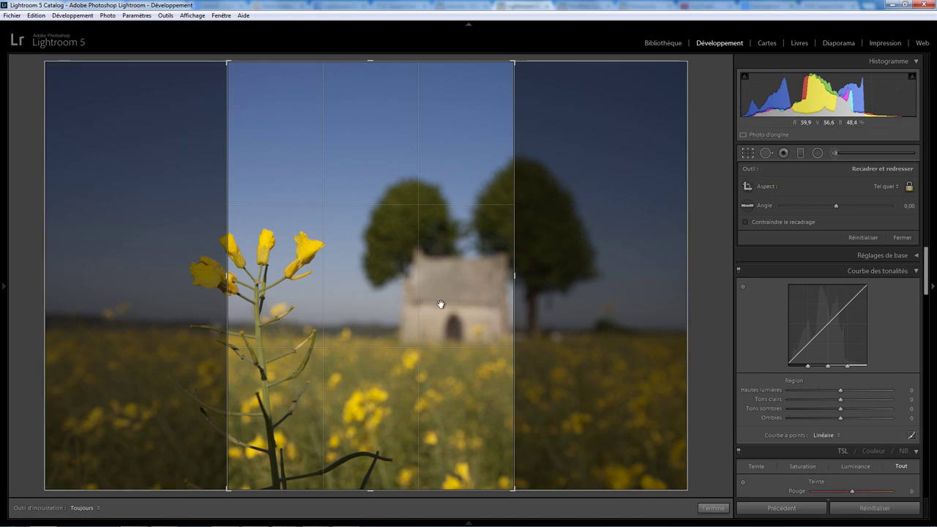
pyautogui.click(862, 236)
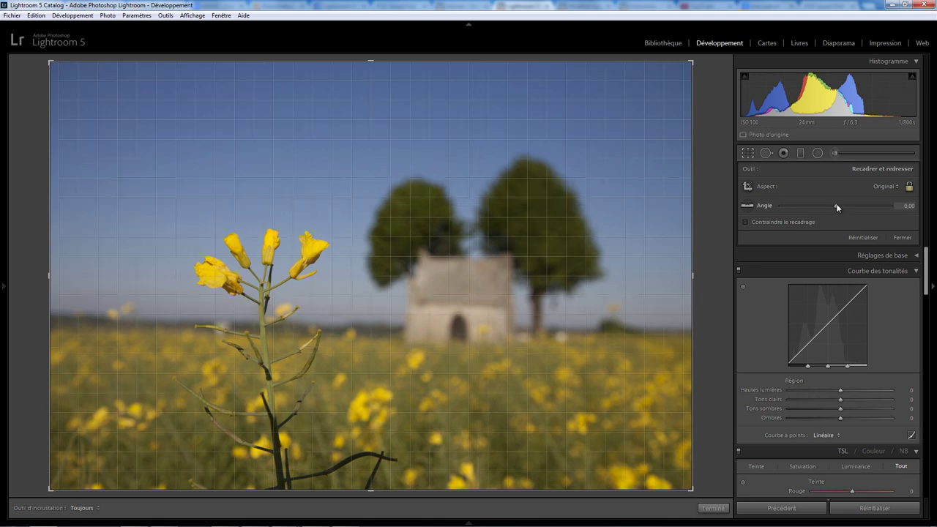
# Step: Try the Angle slider, reset, then level the photo by tracing the horizon with the Straighten tool
pyautogui.moveTo(837, 206)
pyautogui.mouseDown()
pyautogui.moveTo(820, 209)
pyautogui.moveTo(842, 207)
pyautogui.mouseUp()
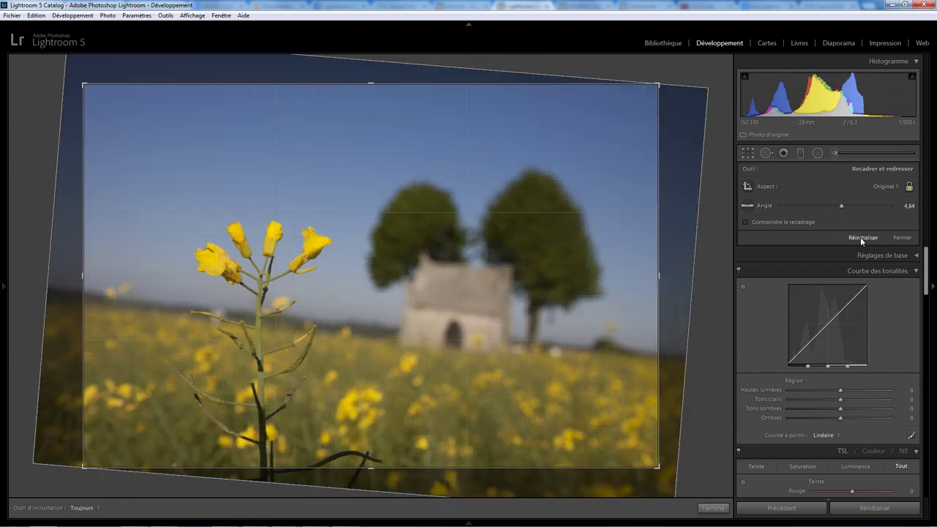
pyautogui.click(862, 237)
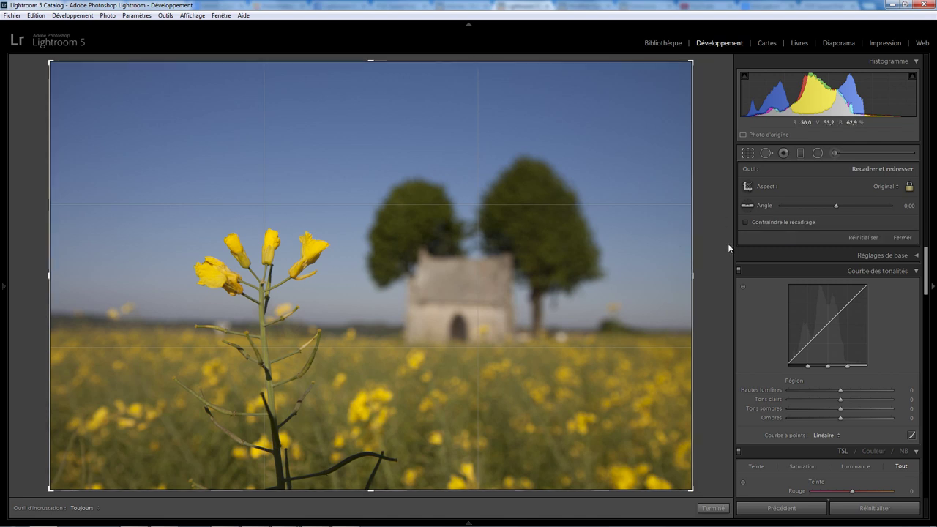
pyautogui.click(746, 207)
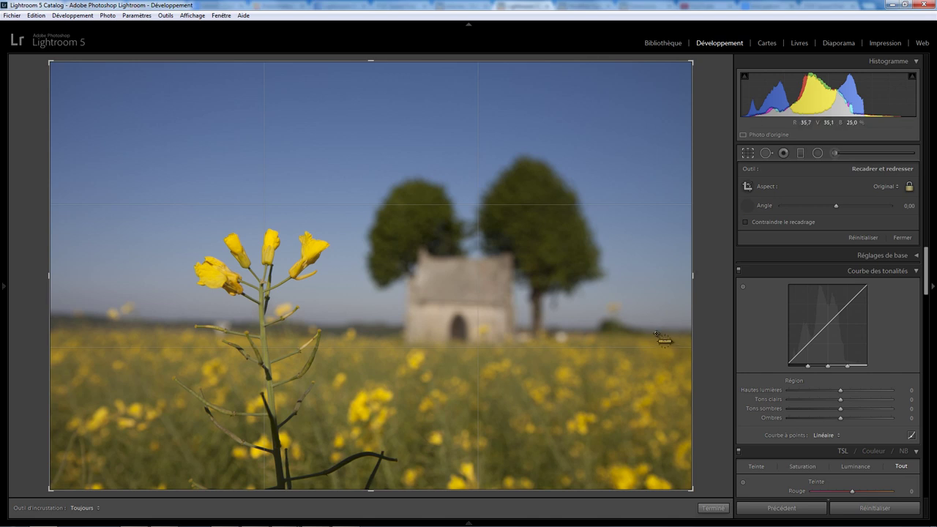
pyautogui.moveTo(656, 333); pyautogui.dragTo(80, 322)
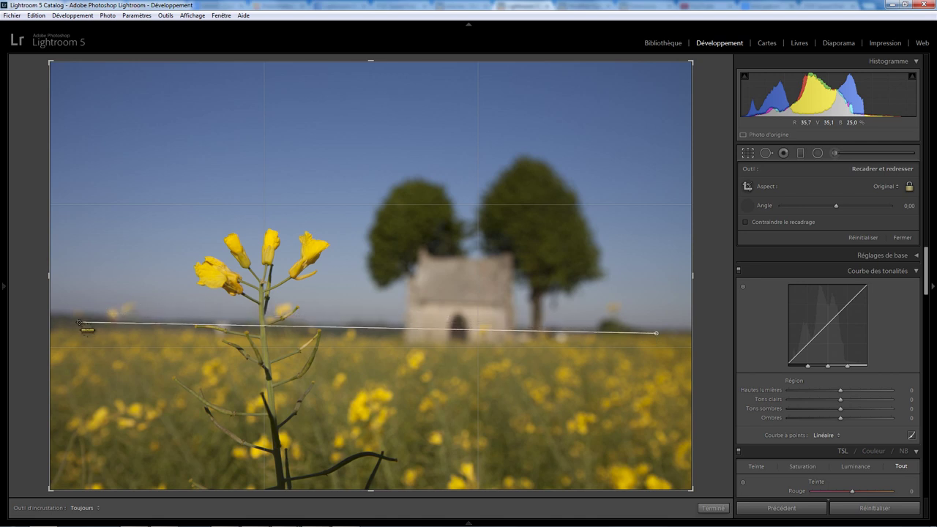
pyautogui.moveTo(80, 322); pyautogui.dragTo(80, 324)
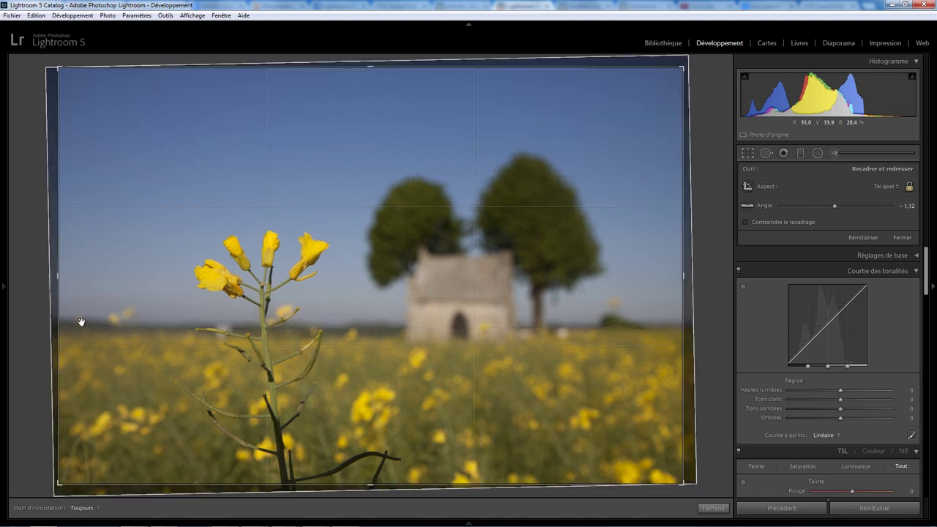
# Step: Reset and straighten the photo to -1,22 by drawing a vertical reference line
pyautogui.click(860, 236)
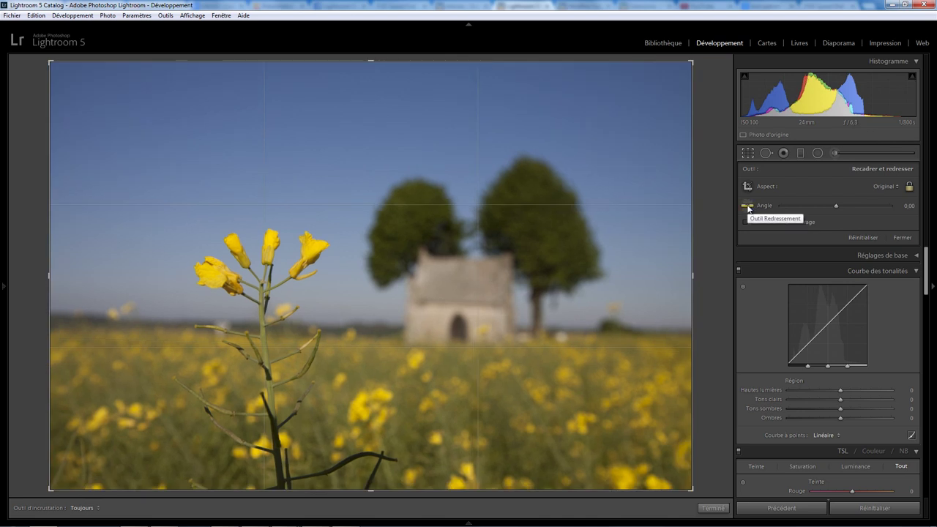
pyautogui.click(748, 206)
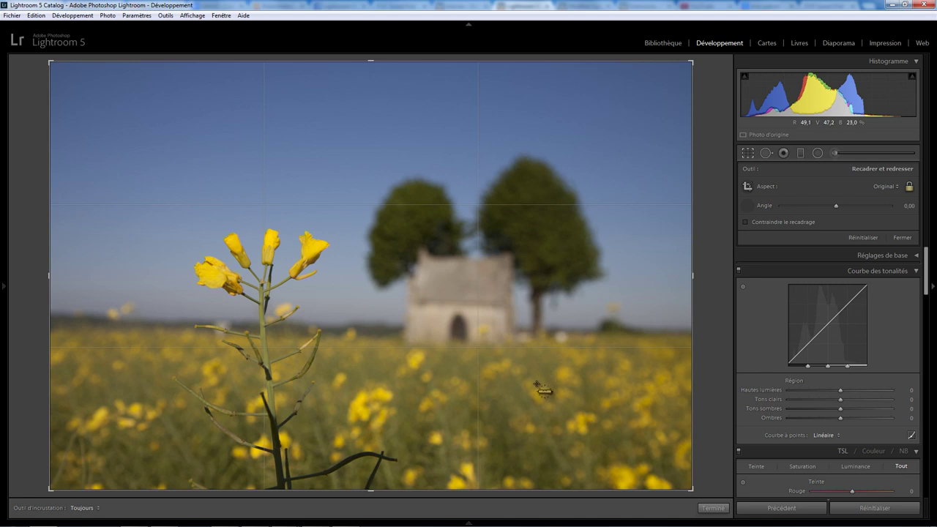
pyautogui.moveTo(536, 385); pyautogui.dragTo(543, 90)
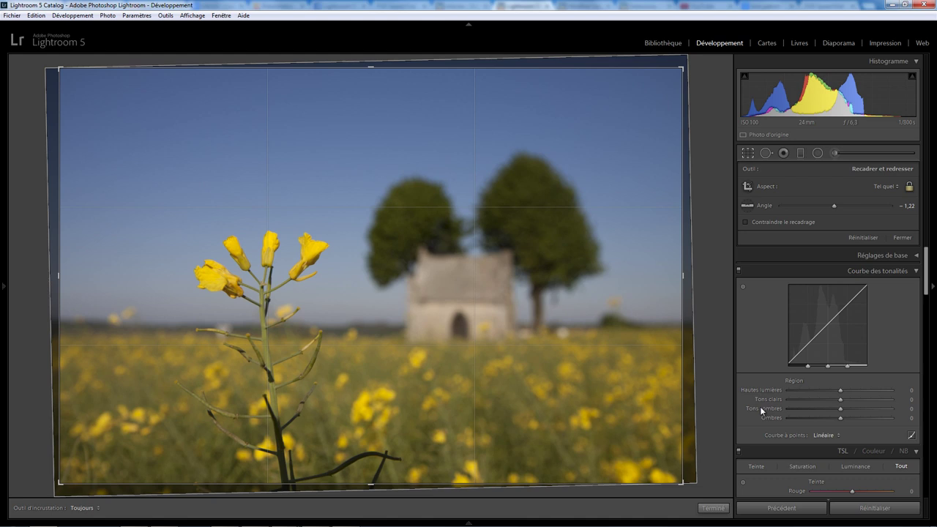
# Step: Reset the crop and rotation back to angle 0,00 and aspect Original
pyautogui.click(864, 237)
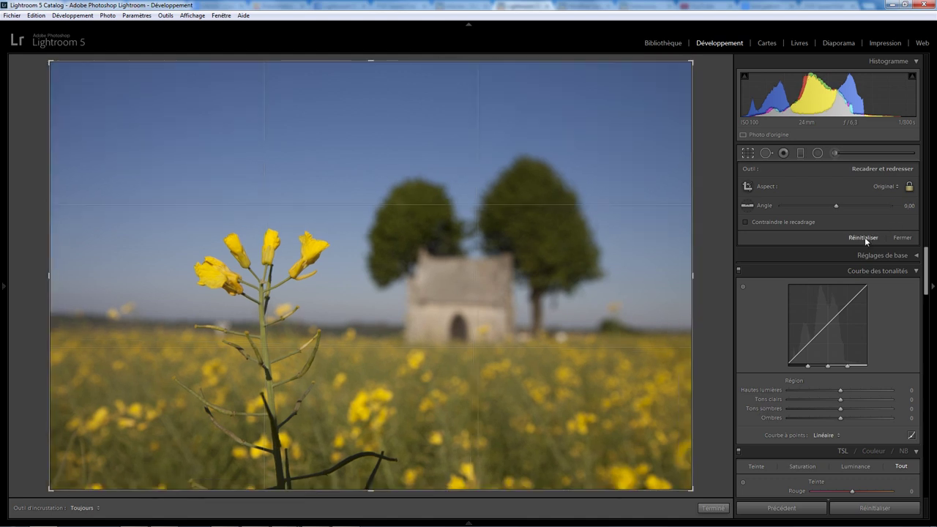